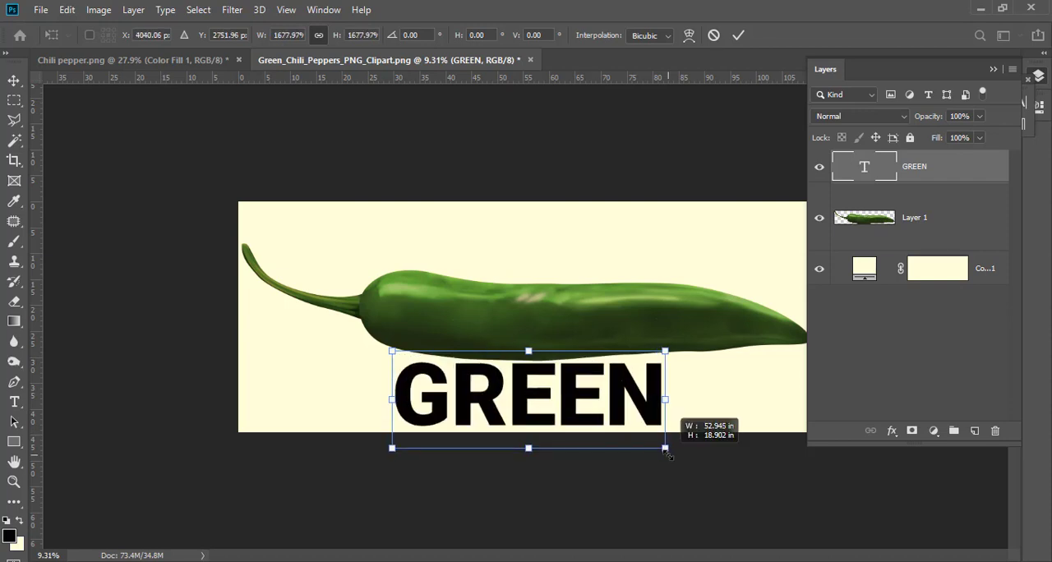
Position the GREEN text over the middle of the chili and scale it to fill the pepper's height
{"action": "left_click_drag", "start_coordinate": [575, 394], "coordinate": [411, 335]}
{"action": "scroll", "coordinate": [605, 330], "scroll_direction": "up", "scroll_amount": 6}
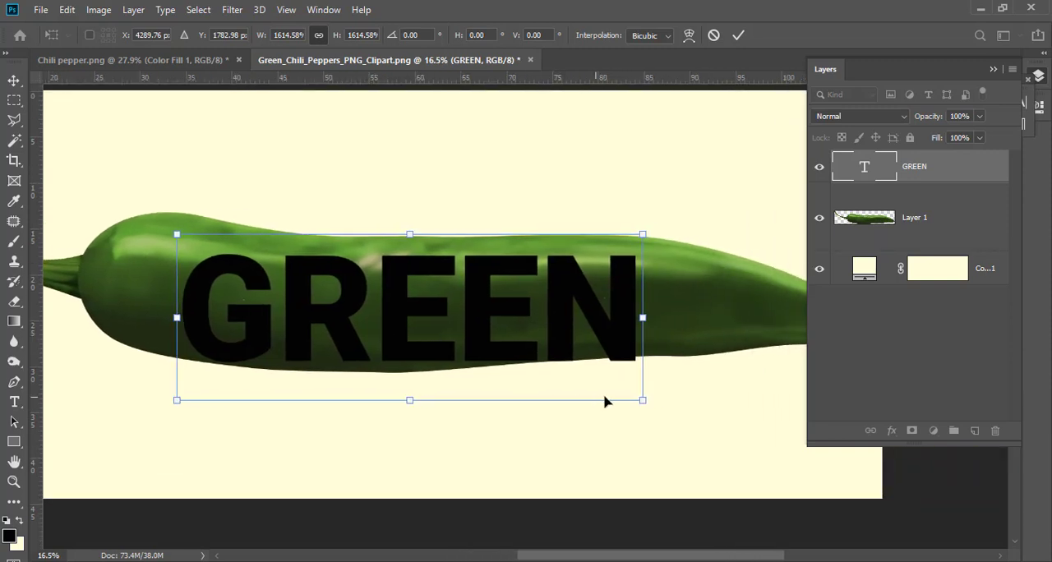
{"action": "left_click_drag", "start_coordinate": [633, 397], "coordinate": [649, 404]}
{"action": "left_click_drag", "start_coordinate": [480, 332], "coordinate": [470, 319]}
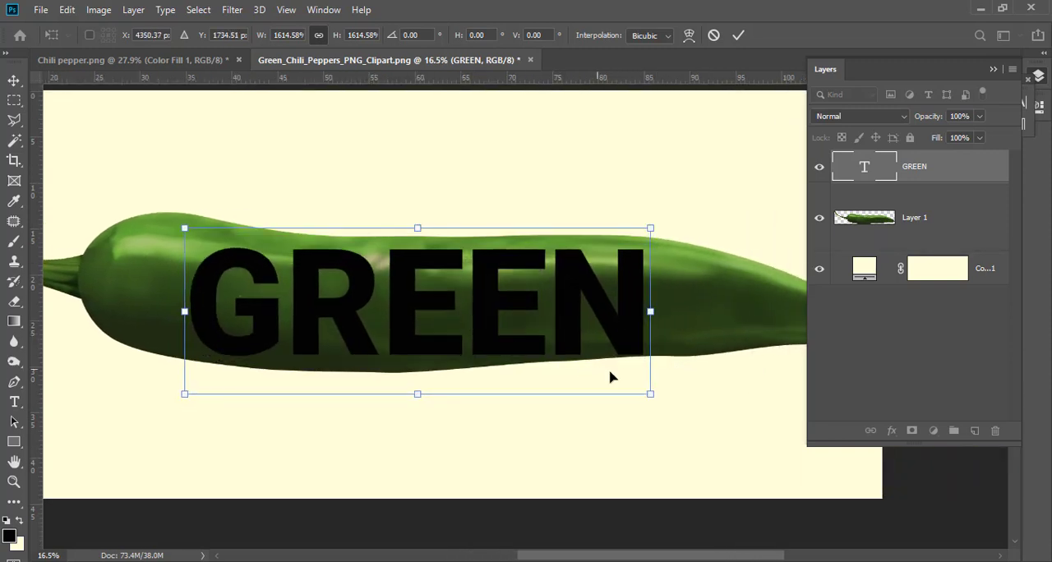
{"action": "left_click_drag", "start_coordinate": [657, 399], "coordinate": [689, 406]}
{"action": "left_click_drag", "start_coordinate": [534, 348], "coordinate": [521, 346]}
{"action": "key", "text": "Return"}
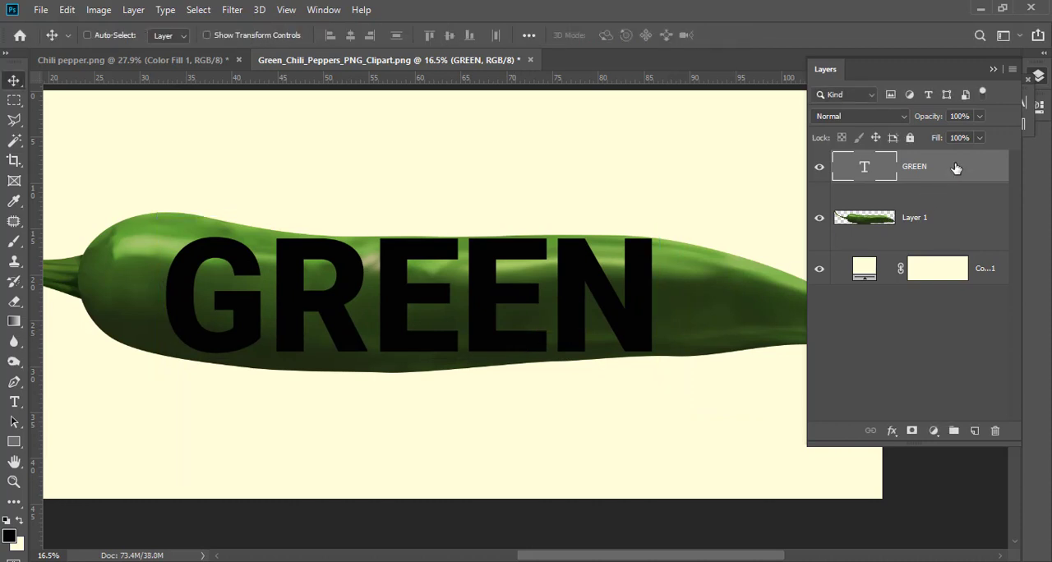
Convert the GREEN text layer to a shape and toggle its path display
{"action": "right_click", "coordinate": [956, 167]}
{"action": "left_click", "coordinate": [814, 292]}
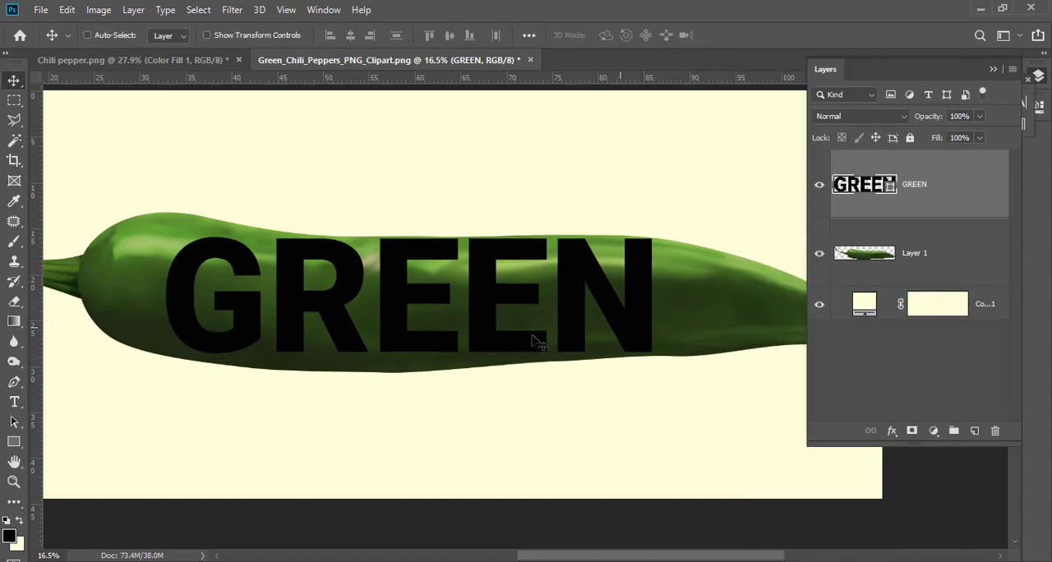
{"action": "key", "text": "ctrl+h"}
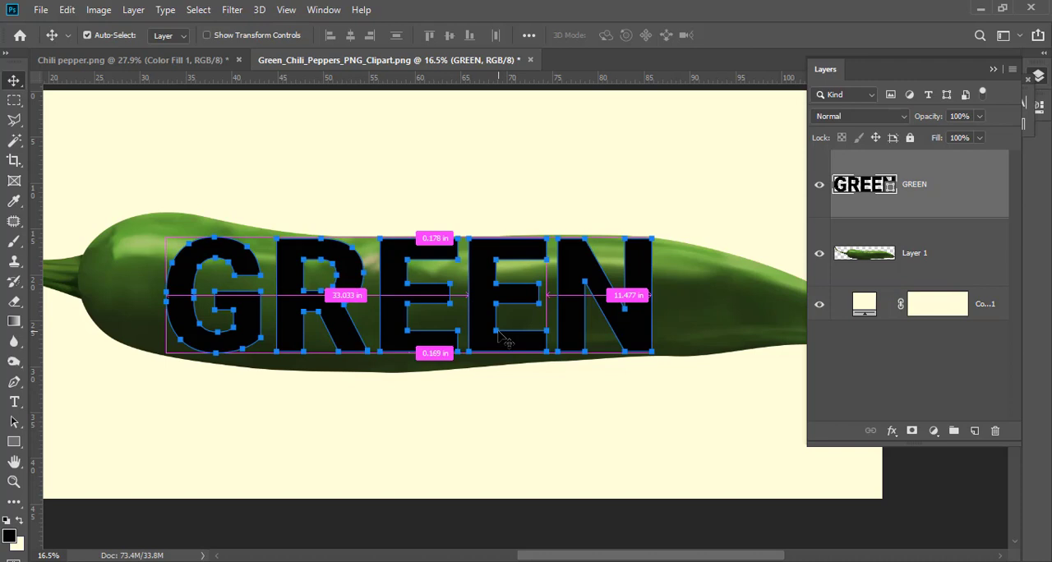
{"action": "key", "text": "ctrl+h"}
{"action": "key", "text": "ctrl+h"}
Start a custom Warp on the GREEN shape and pull its left corners and lower curve outward toward the chili's outline
{"action": "key", "text": "ctrl+t"}
{"action": "right_click", "coordinate": [507, 336]}
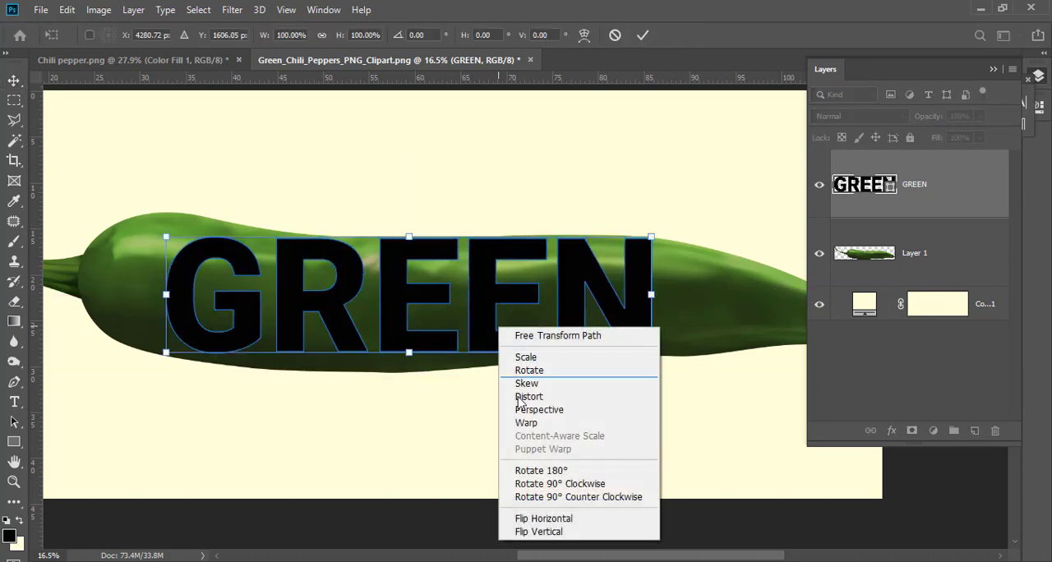
{"action": "left_click", "coordinate": [526, 425]}
{"action": "scroll", "coordinate": [209, 273], "scroll_direction": "up", "scroll_amount": 1}
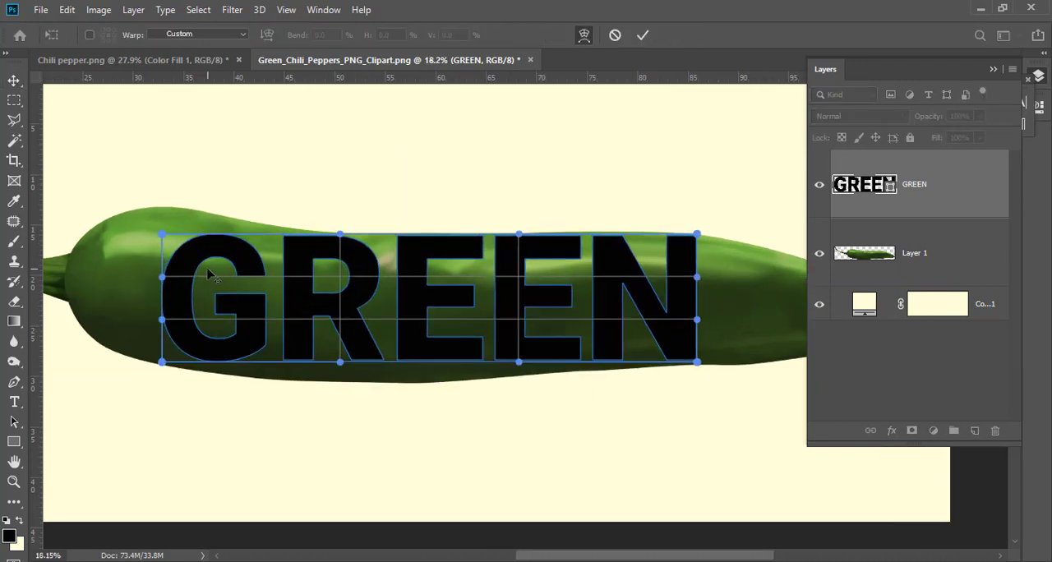
{"action": "left_click_drag", "start_coordinate": [161, 239], "coordinate": [170, 212]}
{"action": "left_click_drag", "start_coordinate": [167, 364], "coordinate": [160, 373]}
{"action": "mouse_move", "coordinate": [344, 364]}
{"action": "left_mouse_down"}
{"action": "mouse_move", "coordinate": [345, 384]}
{"action": "mouse_move", "coordinate": [344, 350]}
{"action": "mouse_move", "coordinate": [342, 400]}
{"action": "mouse_move", "coordinate": [351, 378]}
{"action": "left_mouse_up"}
Refine the warp around the G so its left corners and lower edge fit within the chili's contour
{"action": "scroll", "coordinate": [358, 411], "scroll_direction": "up", "scroll_amount": 5}
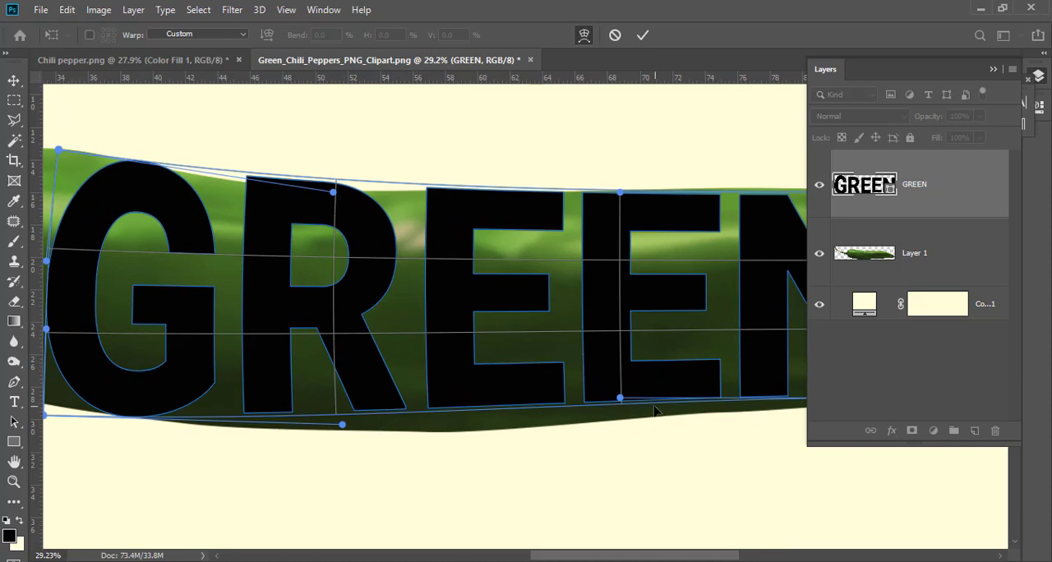
{"action": "left_click_drag", "start_coordinate": [621, 401], "coordinate": [617, 421]}
{"action": "scroll", "coordinate": [491, 315], "scroll_direction": "left", "scroll_amount": 5}
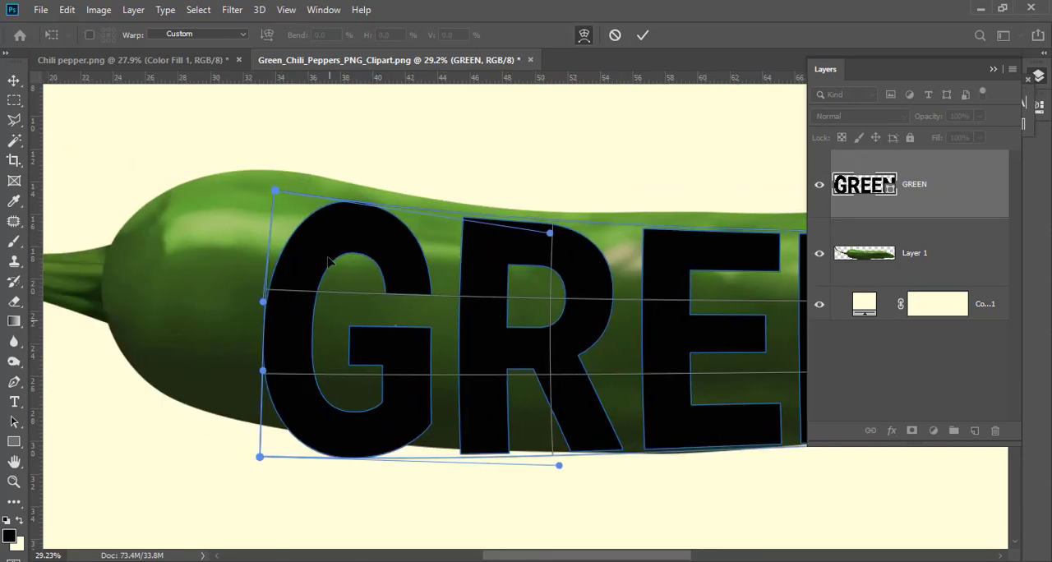
{"action": "left_click_drag", "start_coordinate": [281, 199], "coordinate": [276, 177]}
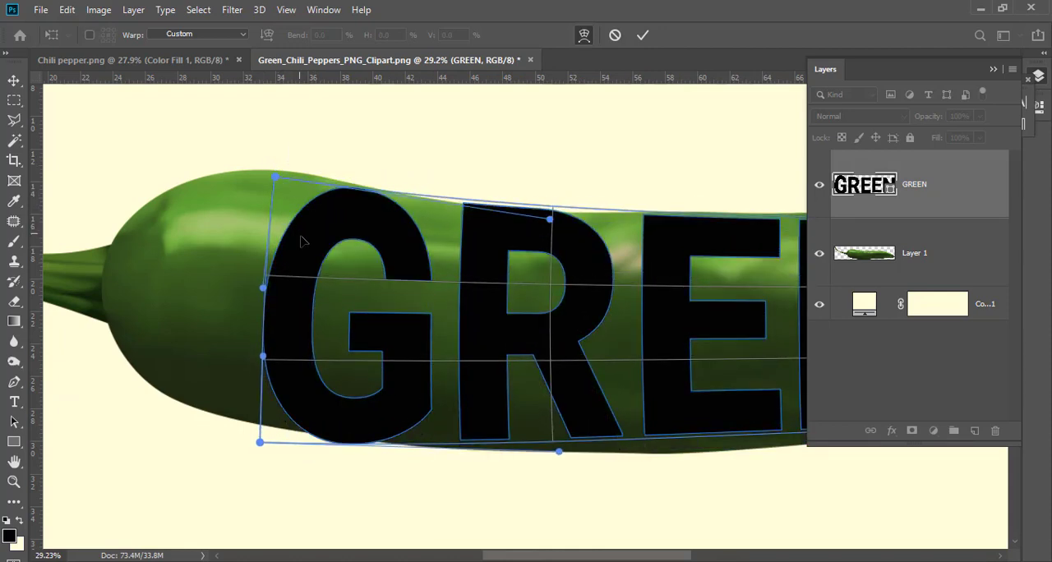
{"action": "left_click_drag", "start_coordinate": [258, 440], "coordinate": [255, 429]}
{"action": "left_click_drag", "start_coordinate": [559, 459], "coordinate": [556, 481]}
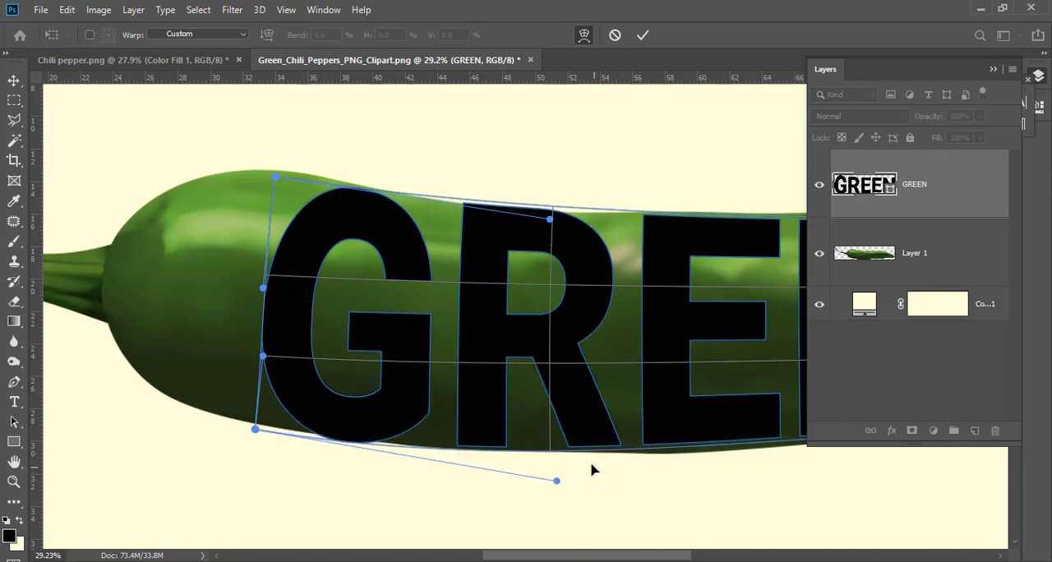
Bend the warp's upper edge from the G to the N so it follows the chili's top contour
{"action": "scroll", "coordinate": [491, 337], "scroll_direction": "up", "scroll_amount": 2}
{"action": "left_click_drag", "start_coordinate": [274, 228], "coordinate": [274, 219]}
{"action": "left_click_drag", "start_coordinate": [631, 316], "coordinate": [399, 302]}
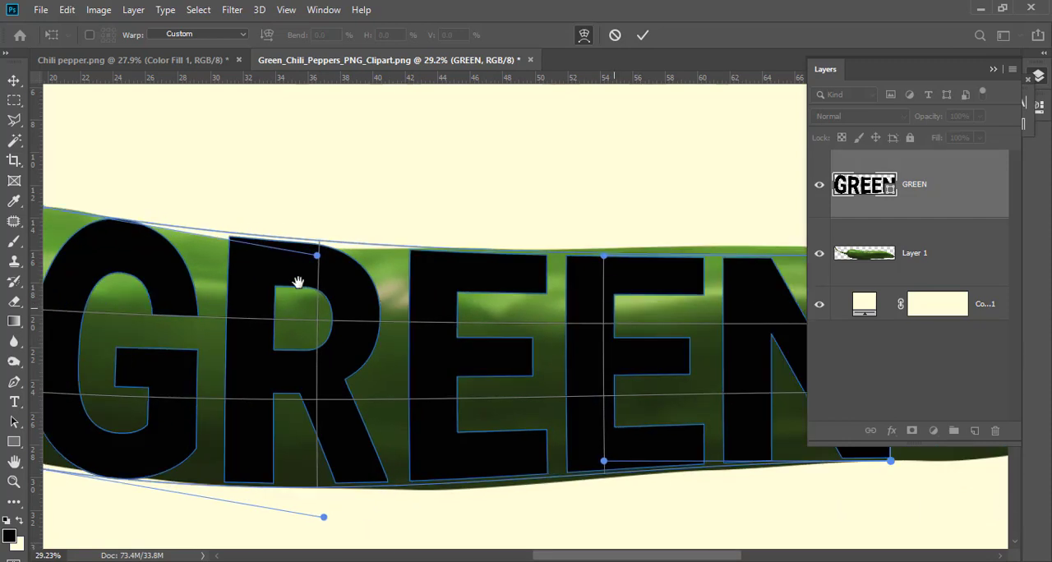
{"action": "left_click_drag", "start_coordinate": [317, 255], "coordinate": [316, 268]}
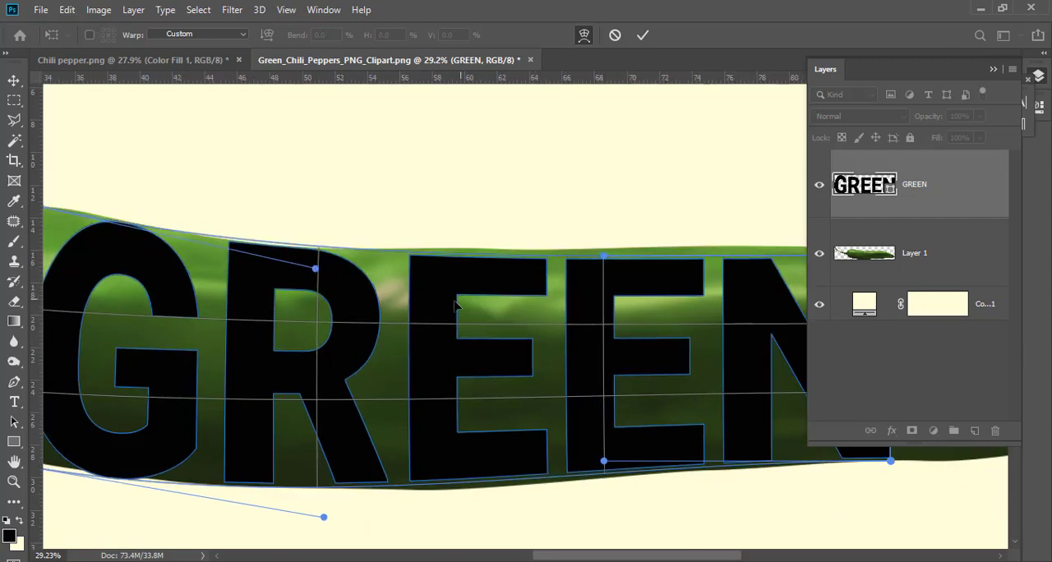
{"action": "left_click_drag", "start_coordinate": [541, 324], "coordinate": [344, 333]}
{"action": "left_click_drag", "start_coordinate": [695, 265], "coordinate": [694, 256]}
{"action": "left_click_drag", "start_coordinate": [409, 265], "coordinate": [410, 253]}
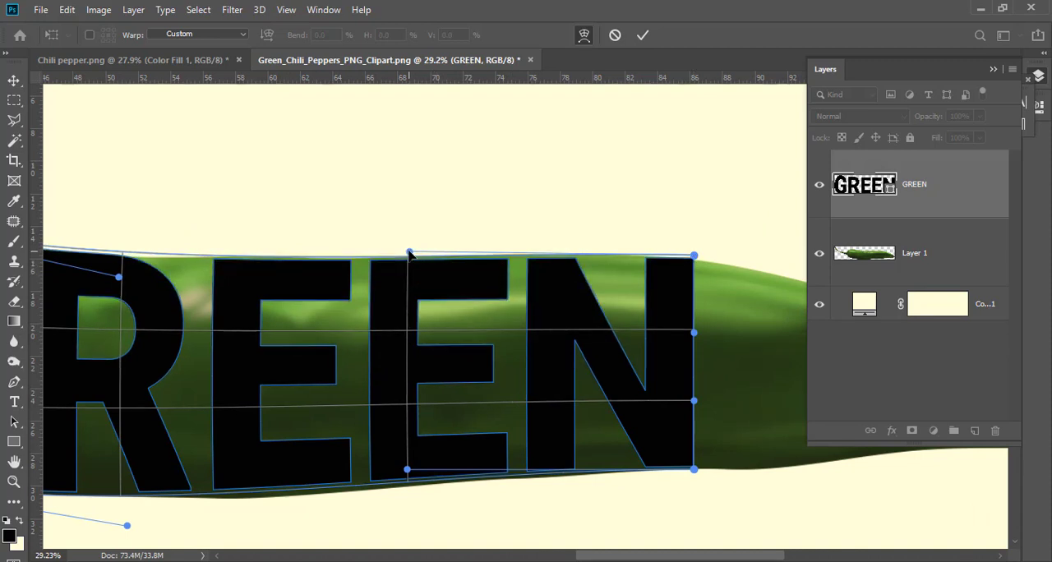
{"action": "left_click_drag", "start_coordinate": [122, 279], "coordinate": [120, 283]}
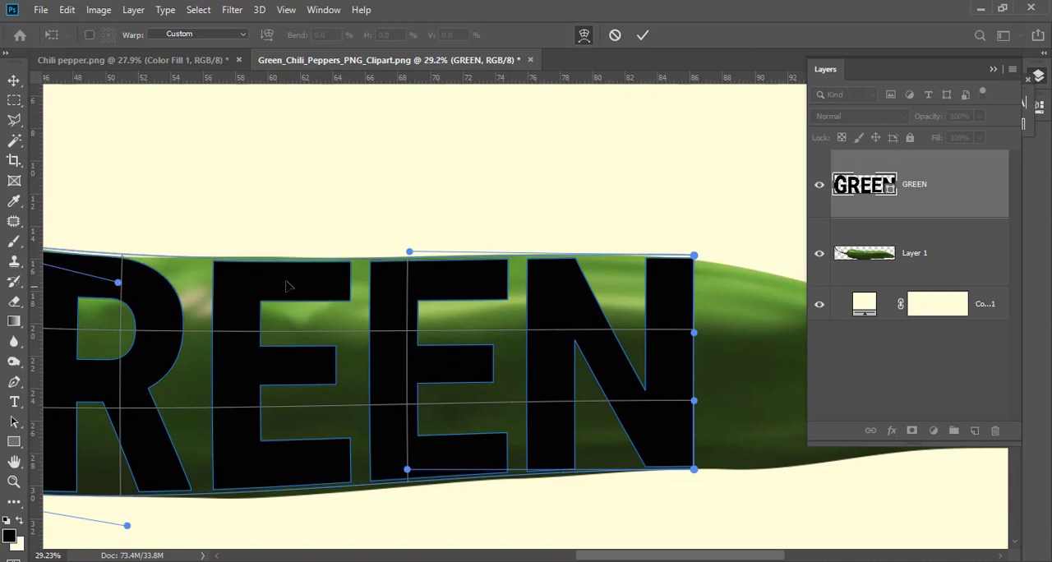
{"action": "left_click_drag", "start_coordinate": [409, 252], "coordinate": [411, 243]}
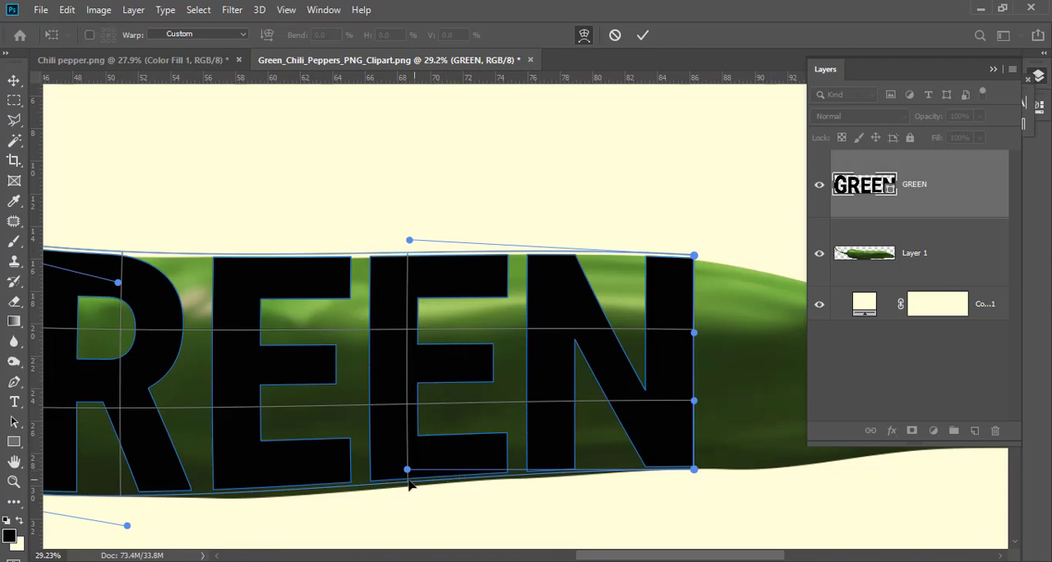
Adjust the warp's lower curve and bottom-left corner so the letters follow the chili's underside
{"action": "left_click_drag", "start_coordinate": [407, 472], "coordinate": [404, 486]}
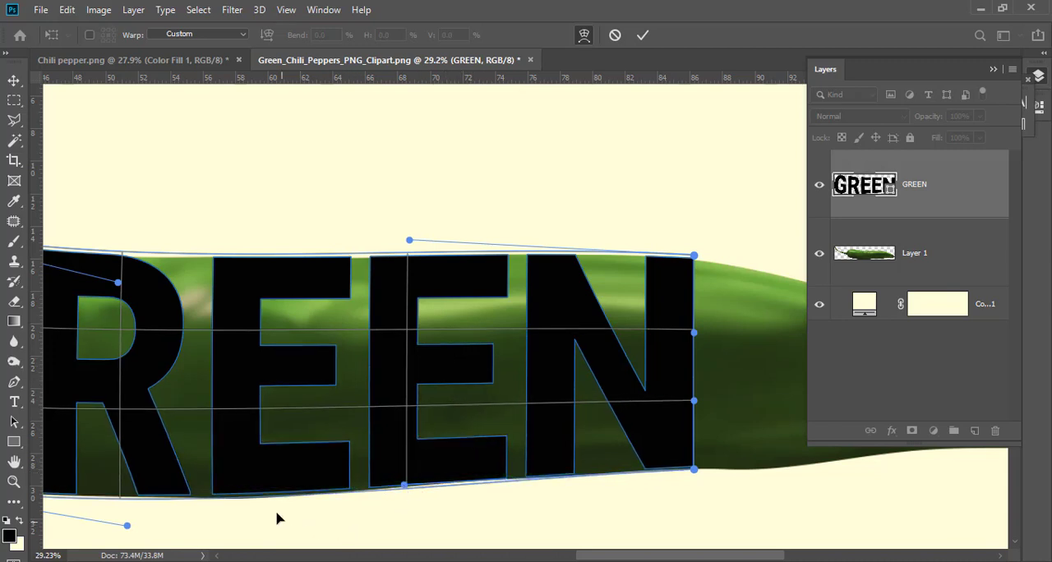
{"action": "left_click_drag", "start_coordinate": [129, 526], "coordinate": [127, 534]}
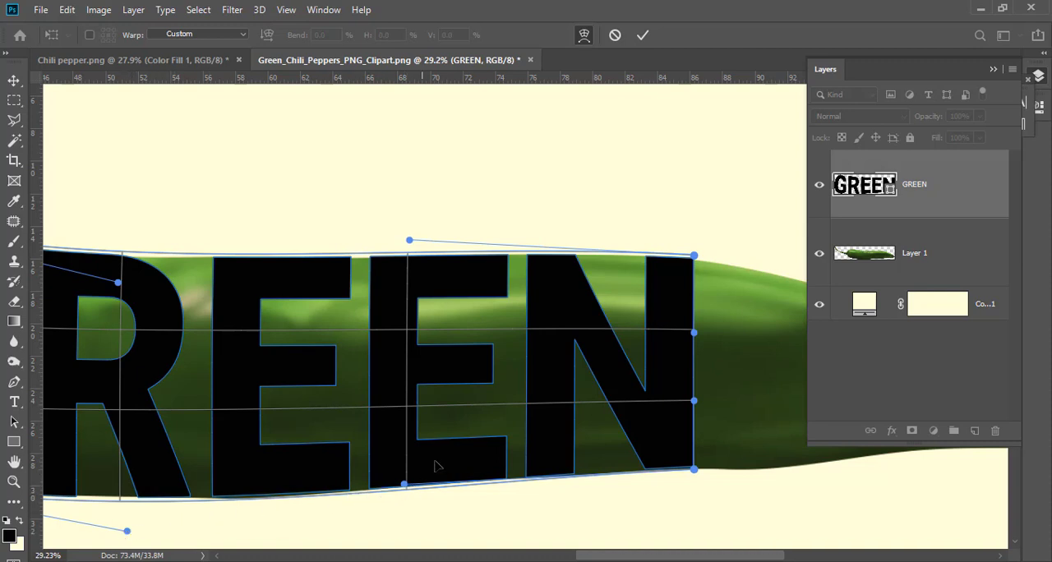
{"action": "left_click_drag", "start_coordinate": [309, 335], "coordinate": [528, 345]}
{"action": "left_click_drag", "start_coordinate": [278, 379], "coordinate": [315, 360]}
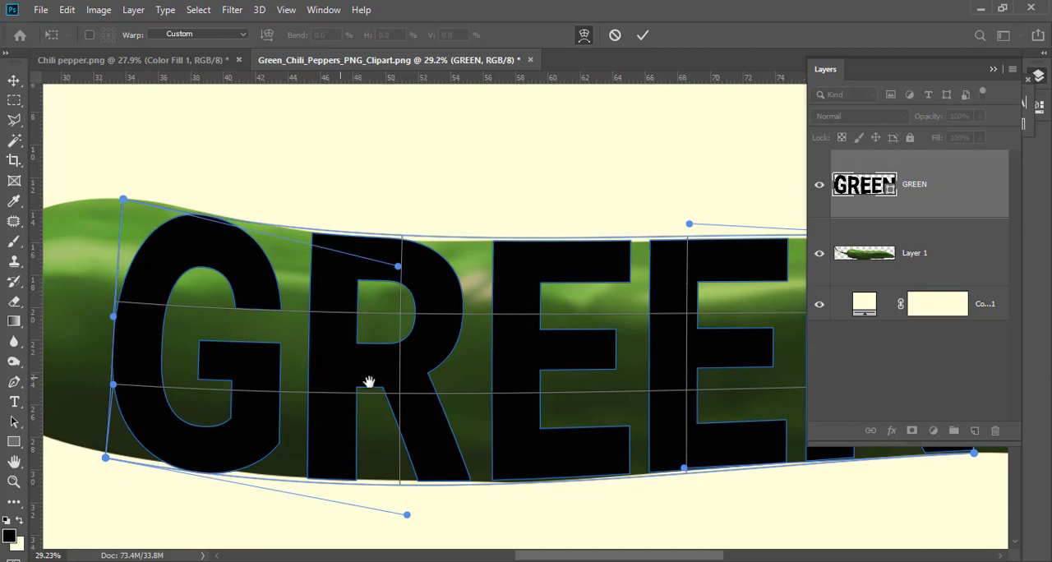
{"action": "left_click_drag", "start_coordinate": [482, 402], "coordinate": [528, 430]}
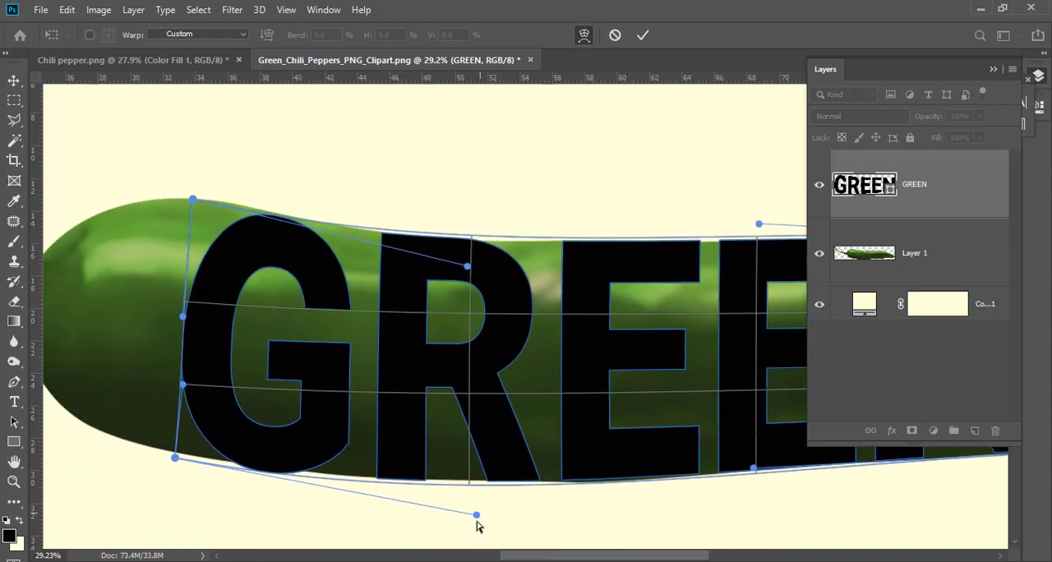
{"action": "left_click_drag", "start_coordinate": [477, 516], "coordinate": [472, 509]}
{"action": "mouse_move", "coordinate": [174, 459]}
{"action": "left_mouse_down"}
{"action": "mouse_move", "coordinate": [176, 446]}
{"action": "mouse_move", "coordinate": [176, 457]}
{"action": "left_mouse_up"}
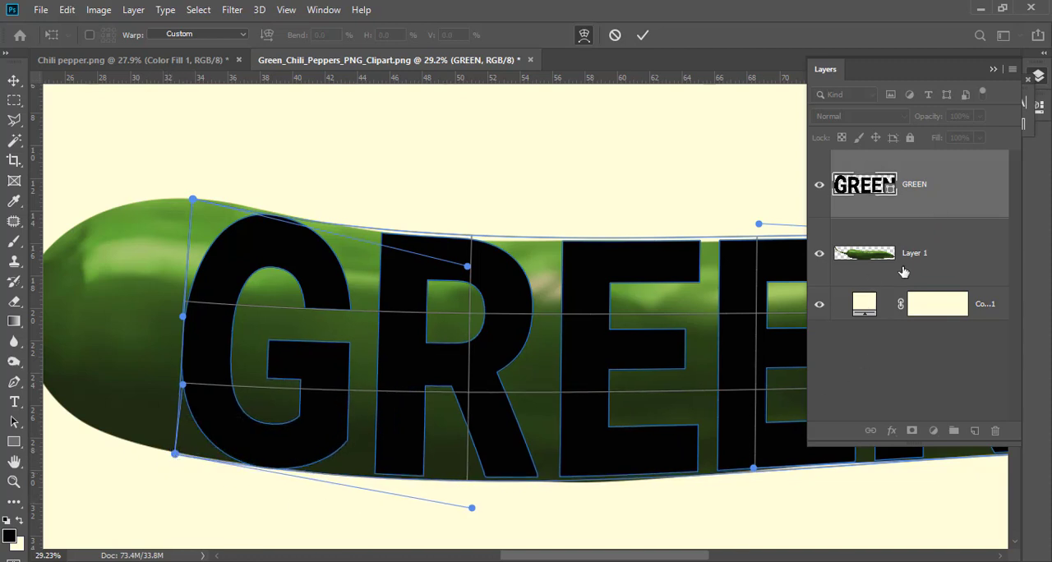
Load the warped GREEN shape as a selection, add it as a layer mask on Layer 1, and hide the GREEN layer
{"action": "left_click", "coordinate": [864, 187], "text": "ctrl"}
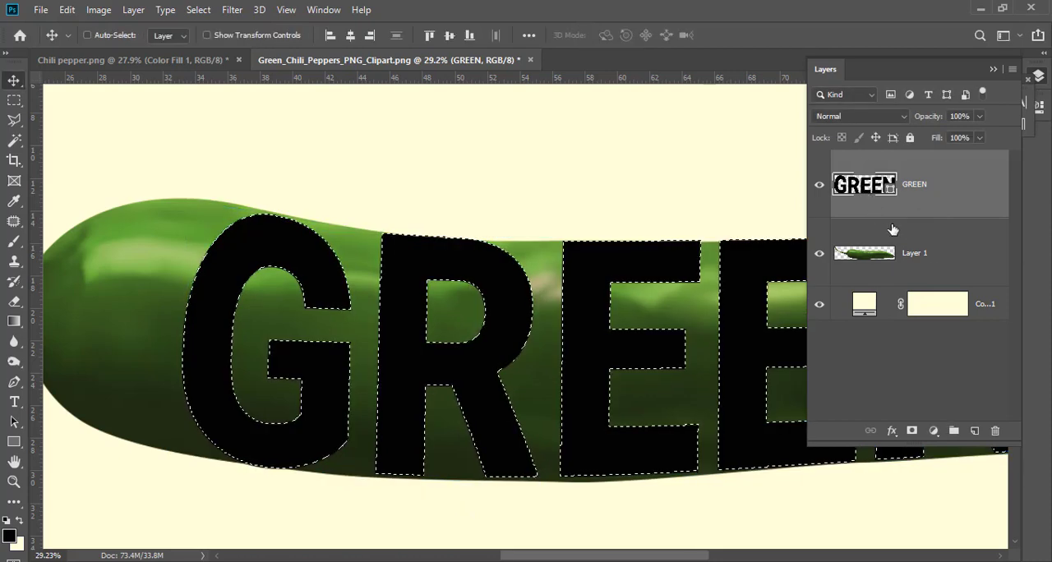
{"action": "left_click", "coordinate": [937, 256]}
{"action": "left_click", "coordinate": [911, 430]}
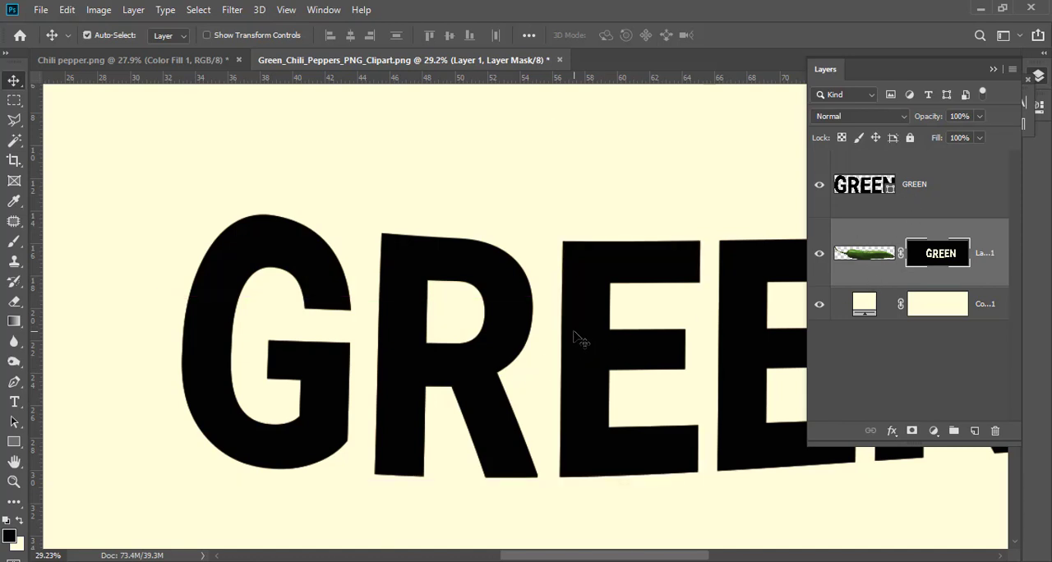
{"action": "scroll", "coordinate": [575, 340], "scroll_direction": "down", "scroll_amount": 3}
{"action": "scroll", "coordinate": [634, 340], "scroll_direction": "up", "scroll_amount": 2}
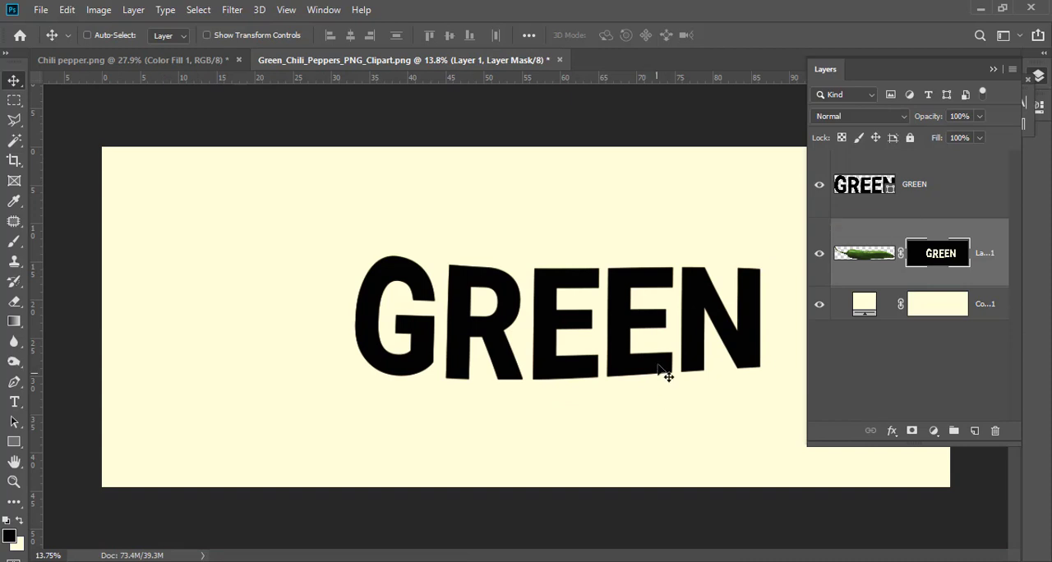
{"action": "left_click", "coordinate": [819, 185]}
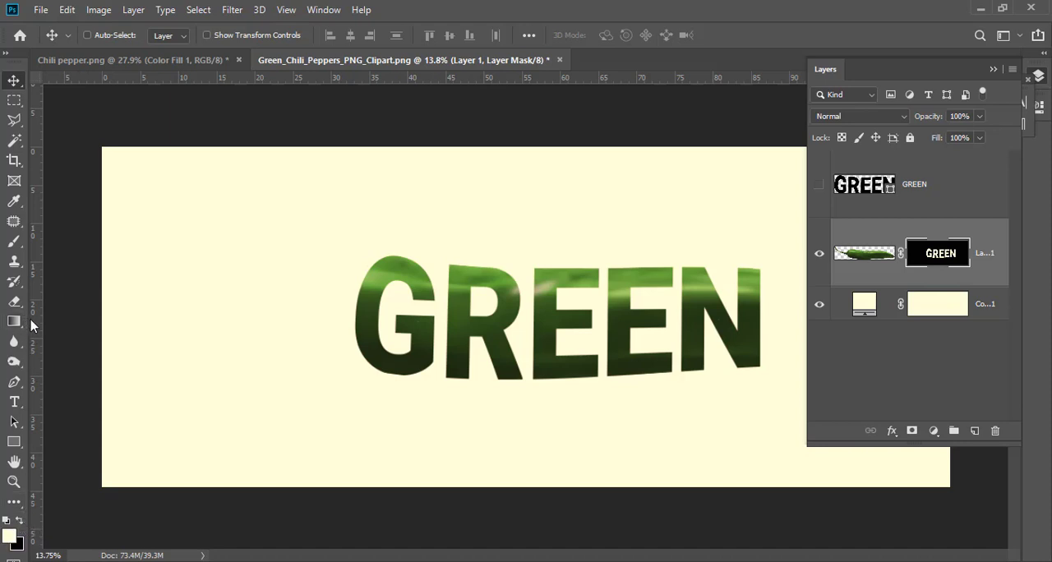
Try to reveal the chili beside the top of the G by using the Eraser on the layer mask
{"action": "key", "text": "e"}
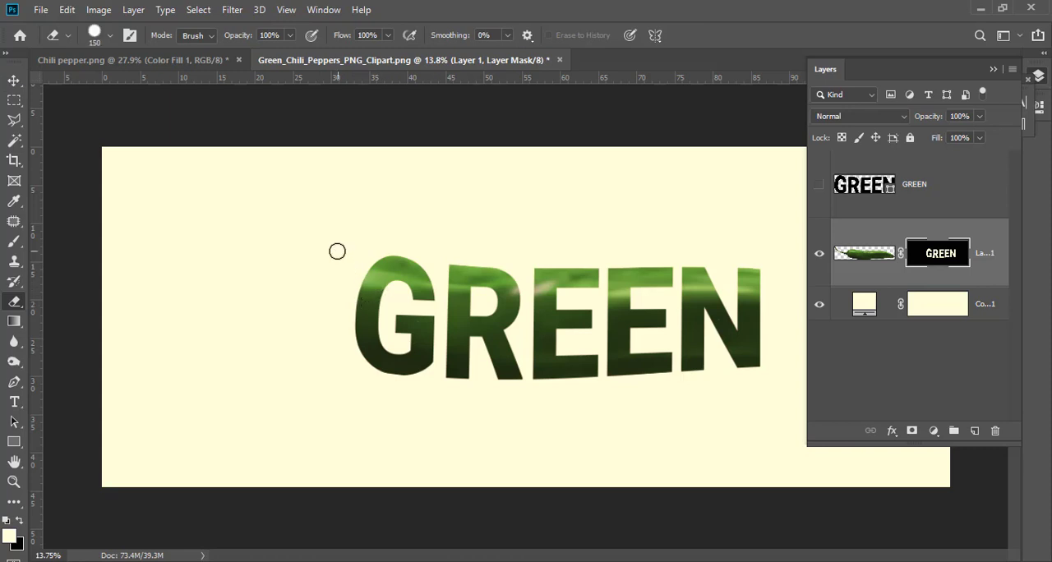
{"action": "scroll", "coordinate": [359, 268], "scroll_direction": "up", "scroll_amount": 5}
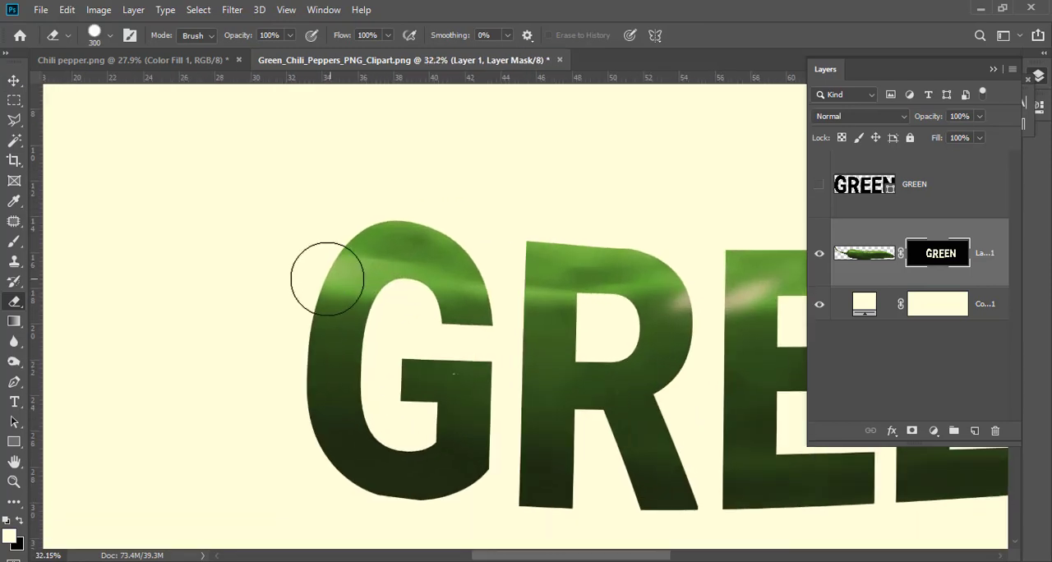
{"action": "key", "text": "bracketleft"}
{"action": "key", "text": "bracketleft"}
{"action": "left_click_drag", "start_coordinate": [360, 244], "coordinate": [330, 240]}
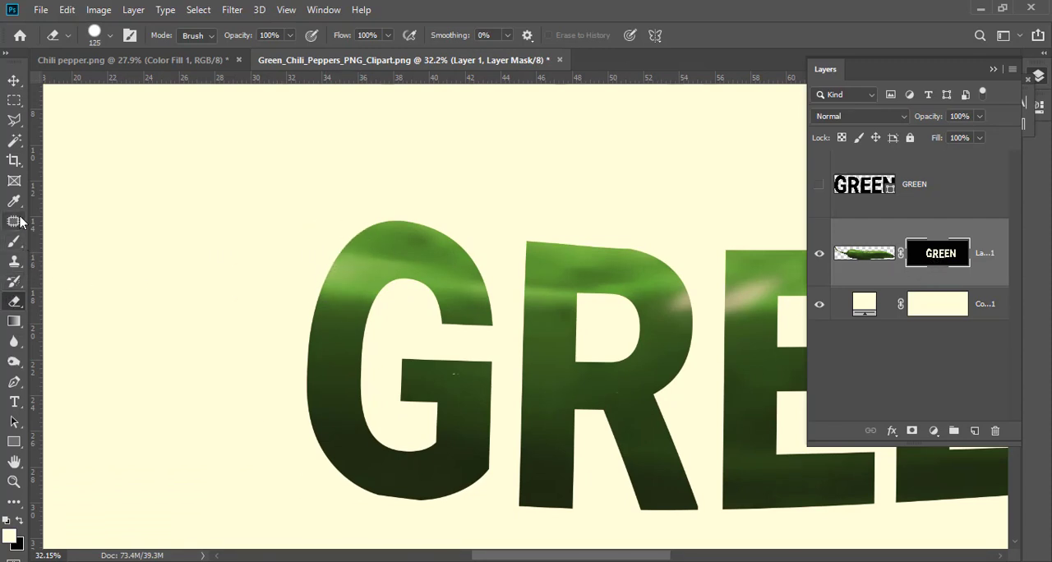
Paint on Layer 1's mask with the Brush tool to reveal the rounded stem end of the chili beside the G
{"action": "left_click", "coordinate": [14, 243]}
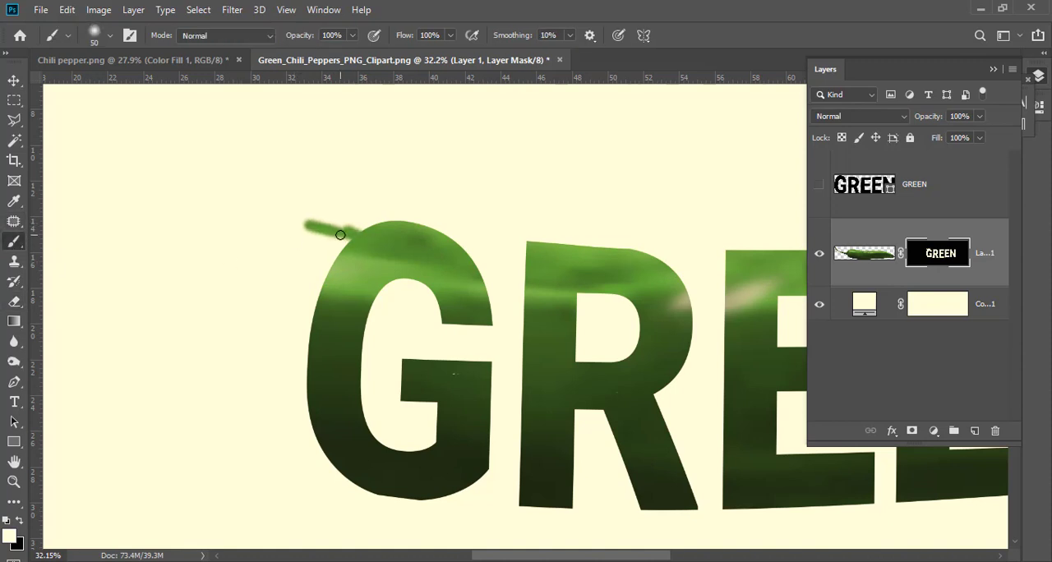
{"action": "mouse_move", "coordinate": [367, 235]}
{"action": "left_mouse_down"}
{"action": "mouse_move", "coordinate": [334, 220]}
{"action": "mouse_move", "coordinate": [382, 223]}
{"action": "mouse_move", "coordinate": [329, 217]}
{"action": "mouse_move", "coordinate": [390, 235]}
{"action": "mouse_move", "coordinate": [354, 220]}
{"action": "mouse_move", "coordinate": [271, 240]}
{"action": "mouse_move", "coordinate": [292, 280]}
{"action": "mouse_move", "coordinate": [311, 266]}
{"action": "mouse_move", "coordinate": [317, 237]}
{"action": "mouse_move", "coordinate": [333, 262]}
{"action": "left_mouse_up"}
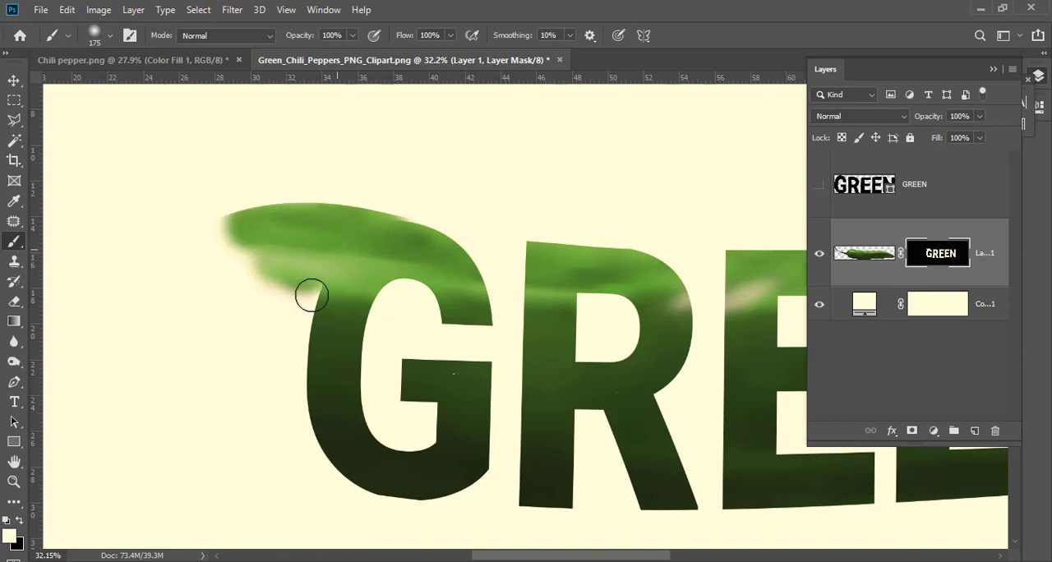
{"action": "mouse_move", "coordinate": [313, 295]}
{"action": "left_mouse_down"}
{"action": "mouse_move", "coordinate": [309, 325]}
{"action": "mouse_move", "coordinate": [298, 286]}
{"action": "mouse_move", "coordinate": [294, 368]}
{"action": "mouse_move", "coordinate": [249, 245]}
{"action": "mouse_move", "coordinate": [230, 264]}
{"action": "mouse_move", "coordinate": [254, 270]}
{"action": "mouse_move", "coordinate": [235, 237]}
{"action": "mouse_move", "coordinate": [198, 260]}
{"action": "mouse_move", "coordinate": [214, 239]}
{"action": "mouse_move", "coordinate": [201, 225]}
{"action": "mouse_move", "coordinate": [145, 288]}
{"action": "mouse_move", "coordinate": [158, 319]}
{"action": "mouse_move", "coordinate": [169, 292]}
{"action": "mouse_move", "coordinate": [149, 289]}
{"action": "mouse_move", "coordinate": [153, 336]}
{"action": "mouse_move", "coordinate": [227, 317]}
{"action": "mouse_move", "coordinate": [238, 295]}
{"action": "mouse_move", "coordinate": [165, 322]}
{"action": "mouse_move", "coordinate": [208, 355]}
{"action": "mouse_move", "coordinate": [294, 305]}
{"action": "mouse_move", "coordinate": [266, 287]}
{"action": "mouse_move", "coordinate": [256, 378]}
{"action": "mouse_move", "coordinate": [296, 397]}
{"action": "mouse_move", "coordinate": [288, 348]}
{"action": "mouse_move", "coordinate": [290, 382]}
{"action": "mouse_move", "coordinate": [261, 411]}
{"action": "mouse_move", "coordinate": [142, 335]}
{"action": "mouse_move", "coordinate": [124, 362]}
{"action": "mouse_move", "coordinate": [164, 396]}
{"action": "mouse_move", "coordinate": [180, 362]}
{"action": "mouse_move", "coordinate": [177, 415]}
{"action": "mouse_move", "coordinate": [213, 415]}
{"action": "mouse_move", "coordinate": [195, 374]}
{"action": "mouse_move", "coordinate": [198, 434]}
{"action": "mouse_move", "coordinate": [236, 453]}
{"action": "mouse_move", "coordinate": [269, 424]}
{"action": "mouse_move", "coordinate": [212, 391]}
{"action": "mouse_move", "coordinate": [222, 442]}
{"action": "left_mouse_up"}
{"action": "mouse_move", "coordinate": [257, 378]}
{"action": "left_mouse_down"}
{"action": "mouse_move", "coordinate": [273, 425]}
{"action": "mouse_move", "coordinate": [301, 380]}
{"action": "left_mouse_up"}
Paint along the chili's lower edge on the mask to fill the gap up to the G, reducing the brush size to 90
{"action": "scroll", "coordinate": [280, 390], "scroll_direction": "up", "scroll_amount": 3}
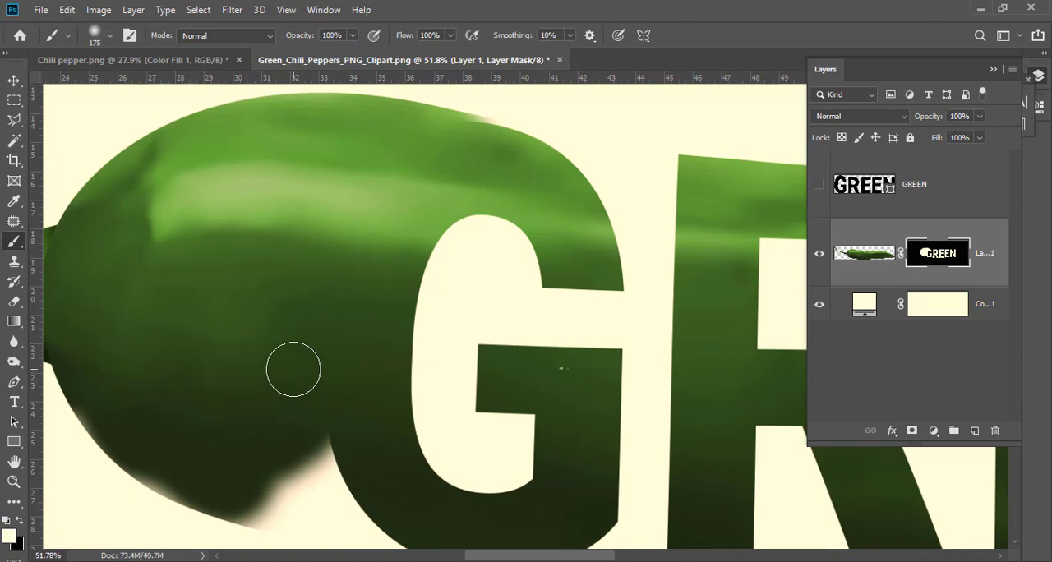
{"action": "scroll", "coordinate": [293, 369], "scroll_direction": "up", "scroll_amount": 2}
{"action": "scroll", "coordinate": [290, 392], "scroll_direction": "down", "scroll_amount": 3}
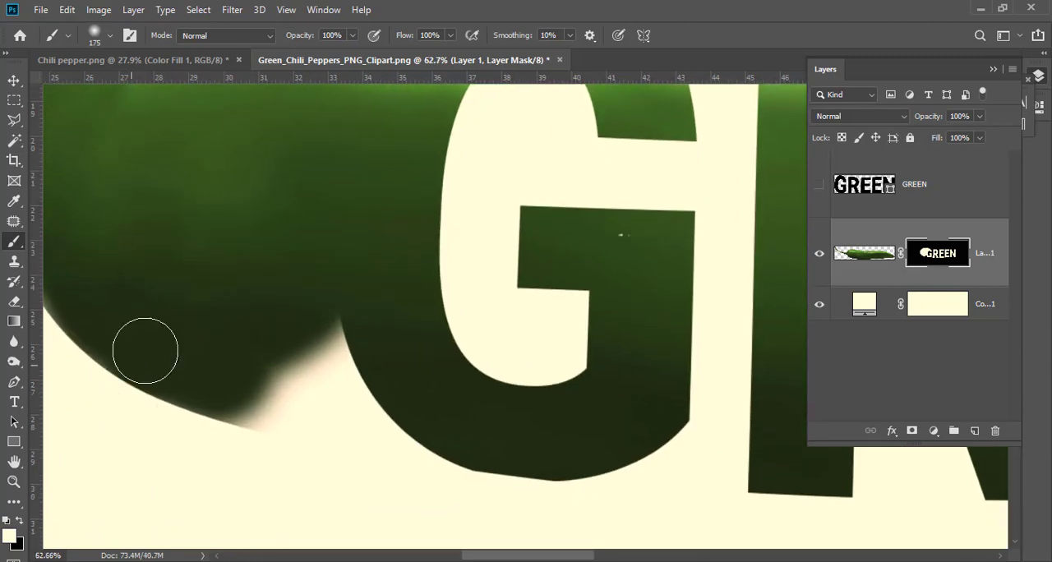
{"action": "mouse_move", "coordinate": [145, 351]}
{"action": "left_mouse_down"}
{"action": "mouse_move", "coordinate": [263, 316]}
{"action": "mouse_move", "coordinate": [247, 364]}
{"action": "mouse_move", "coordinate": [276, 403]}
{"action": "mouse_move", "coordinate": [359, 359]}
{"action": "mouse_move", "coordinate": [336, 325]}
{"action": "mouse_move", "coordinate": [343, 359]}
{"action": "left_mouse_up"}
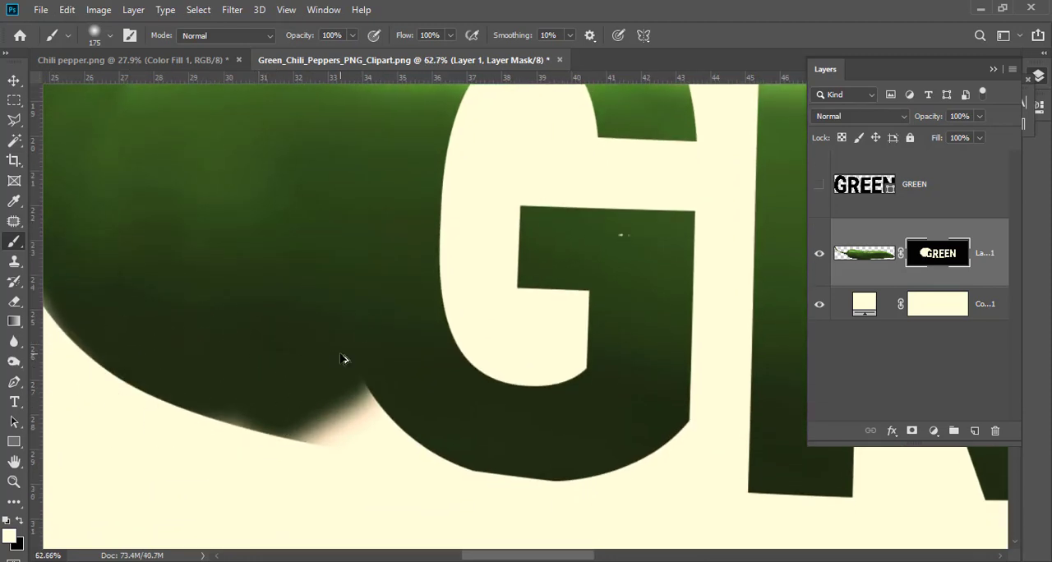
{"action": "scroll", "coordinate": [344, 359], "scroll_direction": "up", "scroll_amount": 3}
{"action": "scroll", "coordinate": [342, 356], "scroll_direction": "down", "scroll_amount": 2}
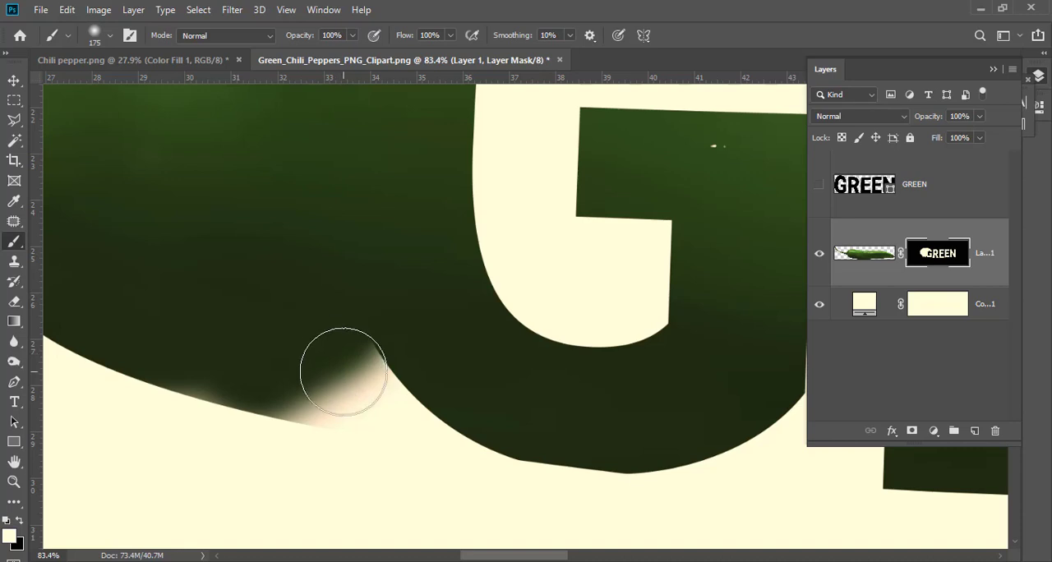
{"action": "key", "text": "bracketleft"}
{"action": "key", "text": "bracketleft"}
{"action": "key", "text": "bracketleft"}
{"action": "key", "text": "bracketleft"}
{"action": "mouse_move", "coordinate": [282, 381]}
{"action": "left_mouse_down"}
{"action": "mouse_move", "coordinate": [409, 429]}
{"action": "mouse_move", "coordinate": [489, 435]}
{"action": "mouse_move", "coordinate": [290, 346]}
{"action": "mouse_move", "coordinate": [367, 355]}
{"action": "left_mouse_up"}
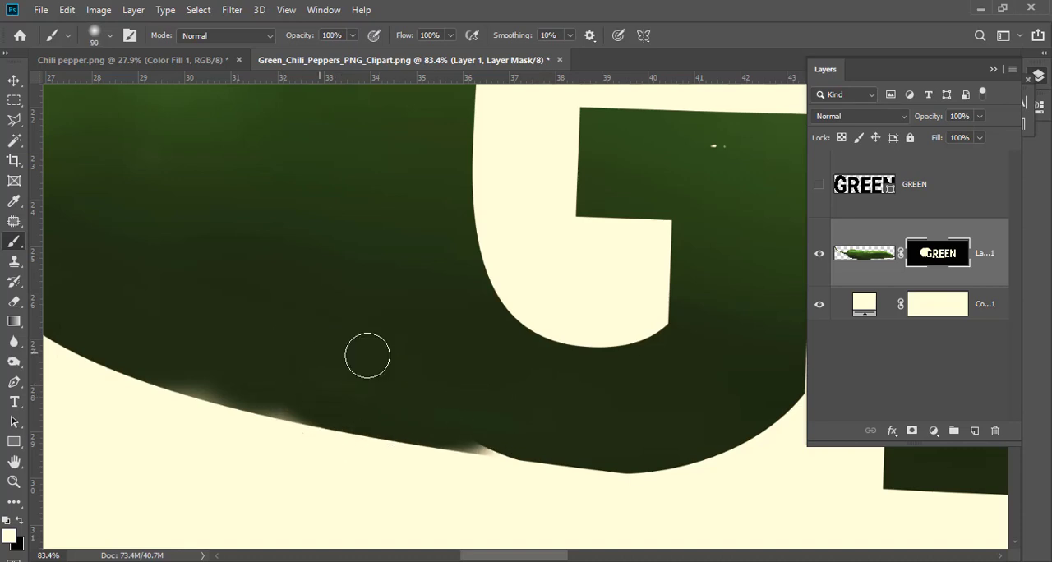
Paint over the remaining soft gaps along the chili's lower edge below the G on Layer 1's mask
{"action": "mouse_move", "coordinate": [236, 392]}
{"action": "left_mouse_down"}
{"action": "mouse_move", "coordinate": [156, 378]}
{"action": "mouse_move", "coordinate": [501, 426]}
{"action": "mouse_move", "coordinate": [478, 433]}
{"action": "left_mouse_up"}
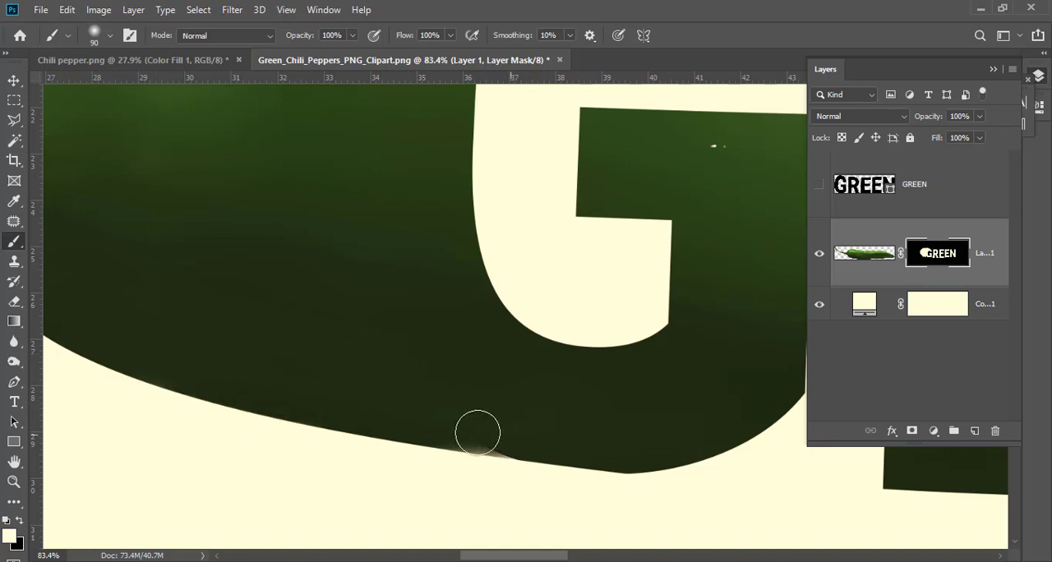
{"action": "left_click_drag", "start_coordinate": [413, 342], "coordinate": [353, 232]}
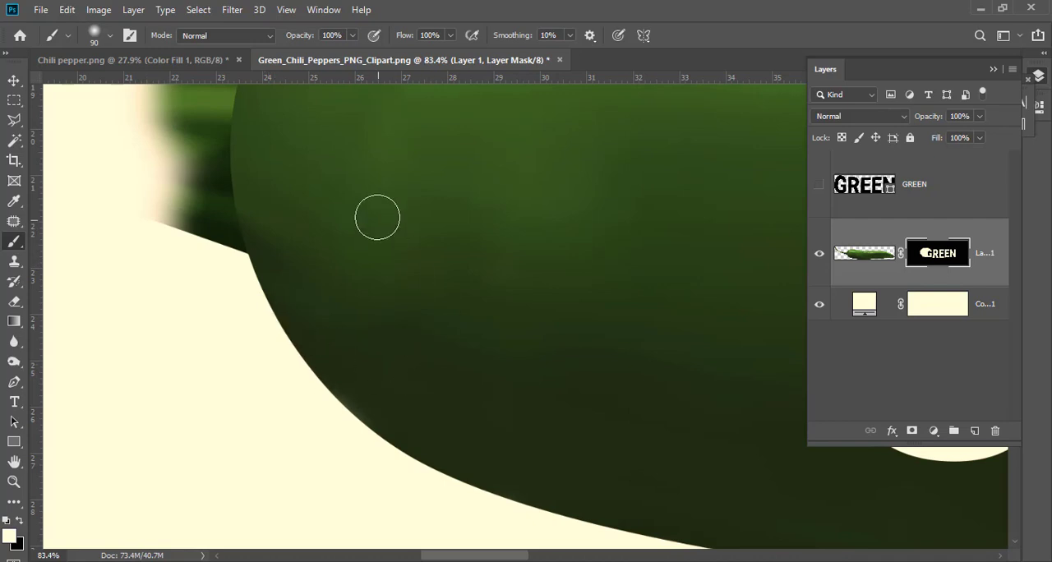
Enlarge the brush to 300 and paint on Layer 1's mask to reveal the chili's whole curved stem
{"action": "scroll", "coordinate": [383, 224], "scroll_direction": "down", "scroll_amount": 3}
{"action": "scroll", "coordinate": [359, 228], "scroll_direction": "down", "scroll_amount": 2}
{"action": "left_click_drag", "start_coordinate": [356, 228], "coordinate": [609, 357]}
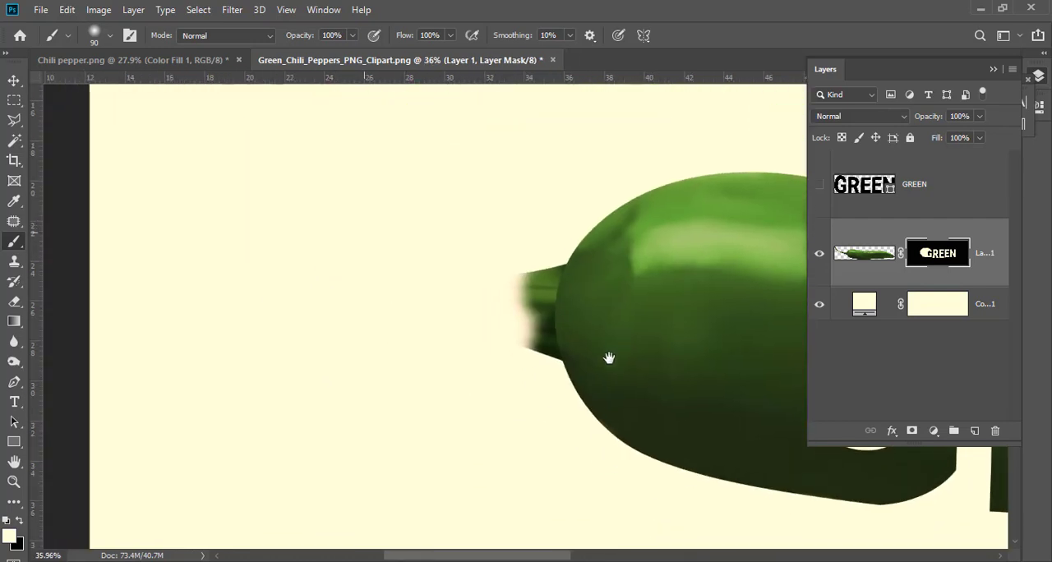
{"action": "key", "text": "bracketright"}
{"action": "key", "text": "bracketright"}
{"action": "key", "text": "bracketright"}
{"action": "key", "text": "bracketright"}
{"action": "mouse_move", "coordinate": [543, 309]}
{"action": "left_mouse_down"}
{"action": "mouse_move", "coordinate": [261, 230]}
{"action": "mouse_move", "coordinate": [115, 126]}
{"action": "mouse_move", "coordinate": [158, 160]}
{"action": "mouse_move", "coordinate": [125, 84]}
{"action": "left_mouse_up"}
{"action": "left_click_drag", "start_coordinate": [176, 171], "coordinate": [192, 266]}
{"action": "left_click_drag", "start_coordinate": [133, 177], "coordinate": [155, 217]}
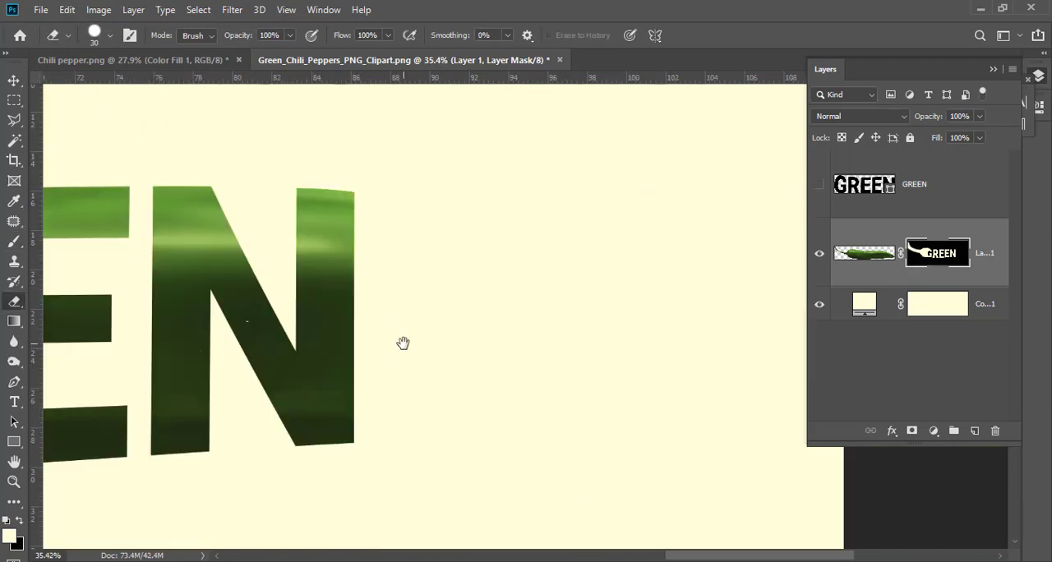
Paint on the mask beside the N to reveal the chili's upper and lower edges, enlarging the brush to 150
{"action": "key", "text": "b"}
{"action": "scroll", "coordinate": [375, 258], "scroll_direction": "up", "scroll_amount": 2}
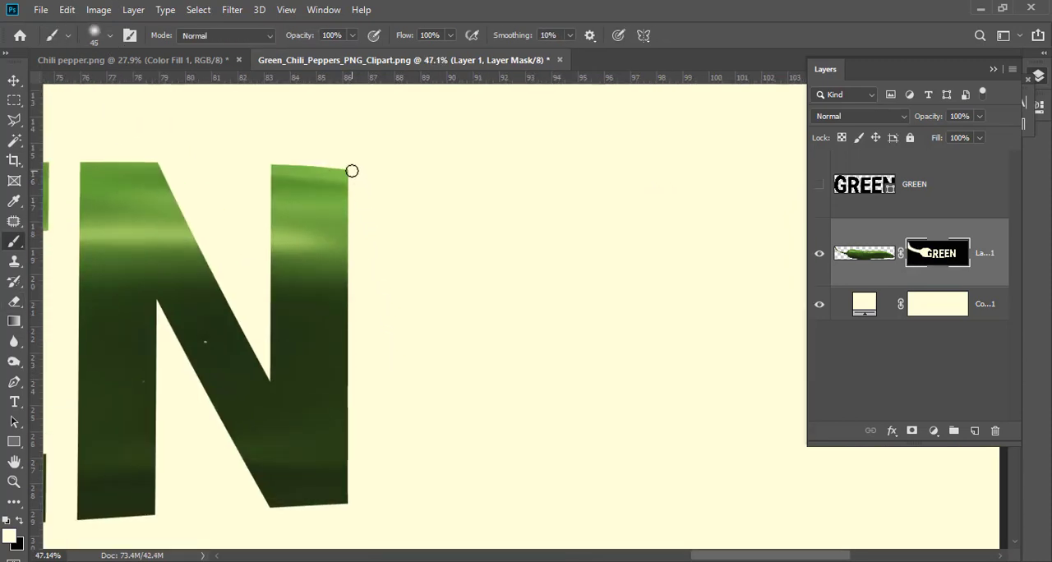
{"action": "mouse_move", "coordinate": [382, 179]}
{"action": "left_mouse_down"}
{"action": "mouse_move", "coordinate": [484, 212]}
{"action": "mouse_move", "coordinate": [616, 279]}
{"action": "mouse_move", "coordinate": [663, 263]}
{"action": "mouse_move", "coordinate": [535, 233]}
{"action": "mouse_move", "coordinate": [423, 188]}
{"action": "mouse_move", "coordinate": [353, 192]}
{"action": "mouse_move", "coordinate": [343, 223]}
{"action": "mouse_move", "coordinate": [425, 270]}
{"action": "mouse_move", "coordinate": [455, 238]}
{"action": "mouse_move", "coordinate": [364, 313]}
{"action": "mouse_move", "coordinate": [359, 274]}
{"action": "mouse_move", "coordinate": [375, 345]}
{"action": "mouse_move", "coordinate": [383, 320]}
{"action": "mouse_move", "coordinate": [359, 411]}
{"action": "mouse_move", "coordinate": [312, 275]}
{"action": "left_mouse_up"}
{"action": "key", "text": "]"}
{"action": "key", "text": "]"}
{"action": "key", "text": "]"}
{"action": "mouse_move", "coordinate": [305, 329]}
{"action": "left_mouse_down"}
{"action": "mouse_move", "coordinate": [329, 383]}
{"action": "mouse_move", "coordinate": [369, 371]}
{"action": "mouse_move", "coordinate": [329, 401]}
{"action": "mouse_move", "coordinate": [394, 368]}
{"action": "mouse_move", "coordinate": [383, 388]}
{"action": "mouse_move", "coordinate": [387, 426]}
{"action": "mouse_move", "coordinate": [313, 385]}
{"action": "mouse_move", "coordinate": [304, 426]}
{"action": "mouse_move", "coordinate": [390, 416]}
{"action": "mouse_move", "coordinate": [600, 312]}
{"action": "mouse_move", "coordinate": [477, 404]}
{"action": "mouse_move", "coordinate": [488, 464]}
{"action": "mouse_move", "coordinate": [501, 370]}
{"action": "left_mouse_up"}
{"action": "scroll", "coordinate": [362, 378], "scroll_direction": "up", "scroll_amount": 3}
{"action": "scroll", "coordinate": [504, 379], "scroll_direction": "down", "scroll_amount": 5}
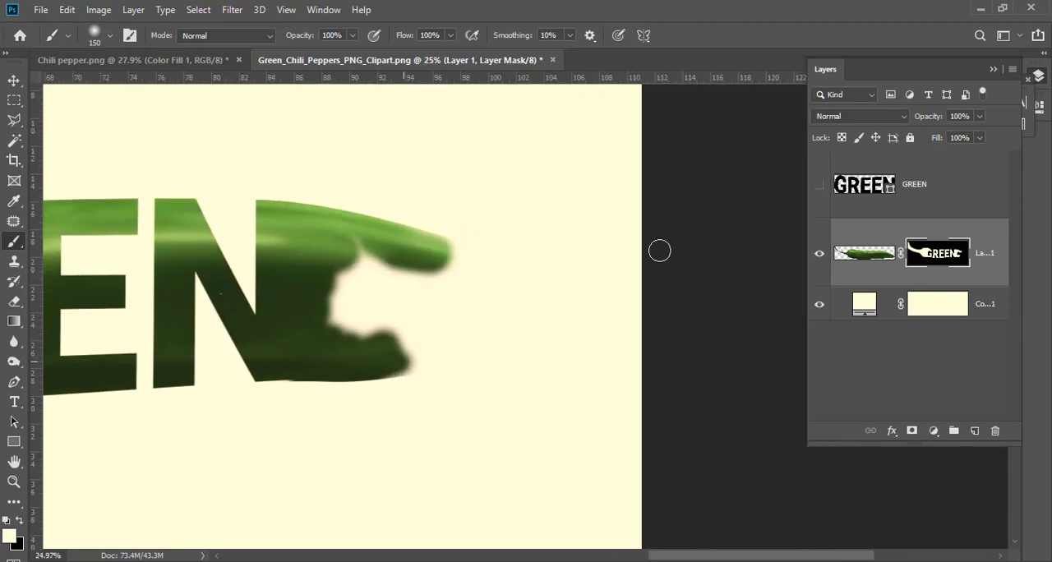
Reveal the rest of the chili's pointed end beyond the N by painting on the mask with a size 500 brush
{"action": "mouse_move", "coordinate": [659, 251]}
{"action": "left_mouse_down"}
{"action": "mouse_move", "coordinate": [692, 242]}
{"action": "mouse_move", "coordinate": [377, 328]}
{"action": "mouse_move", "coordinate": [326, 381]}
{"action": "mouse_move", "coordinate": [472, 324]}
{"action": "mouse_move", "coordinate": [608, 251]}
{"action": "mouse_move", "coordinate": [527, 264]}
{"action": "left_mouse_up"}
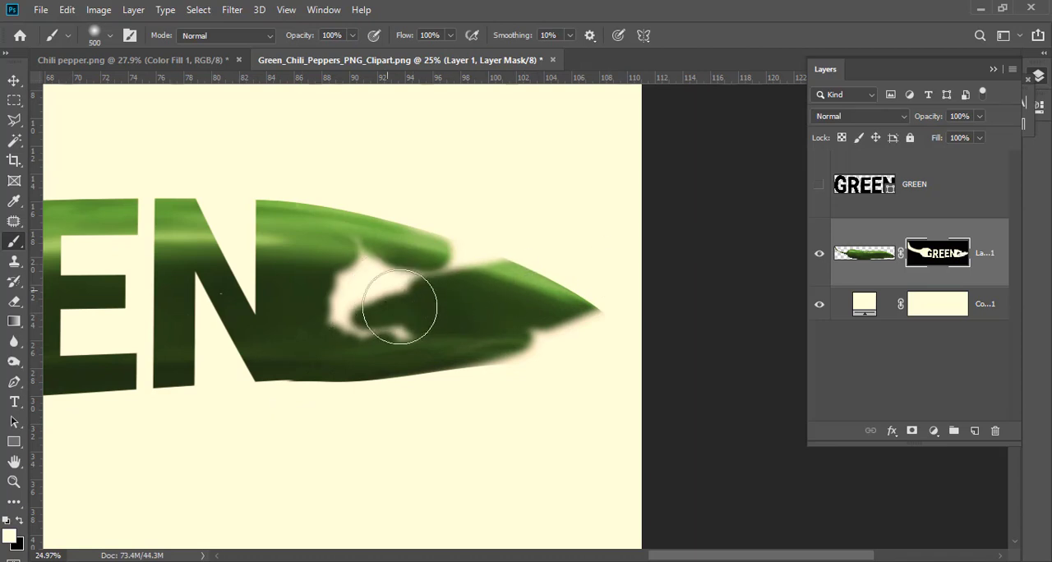
{"action": "mouse_move", "coordinate": [400, 306]}
{"action": "left_mouse_down"}
{"action": "mouse_move", "coordinate": [403, 296]}
{"action": "mouse_move", "coordinate": [366, 280]}
{"action": "mouse_move", "coordinate": [395, 301]}
{"action": "mouse_move", "coordinate": [476, 261]}
{"action": "mouse_move", "coordinate": [505, 291]}
{"action": "mouse_move", "coordinate": [418, 340]}
{"action": "mouse_move", "coordinate": [606, 345]}
{"action": "left_mouse_up"}
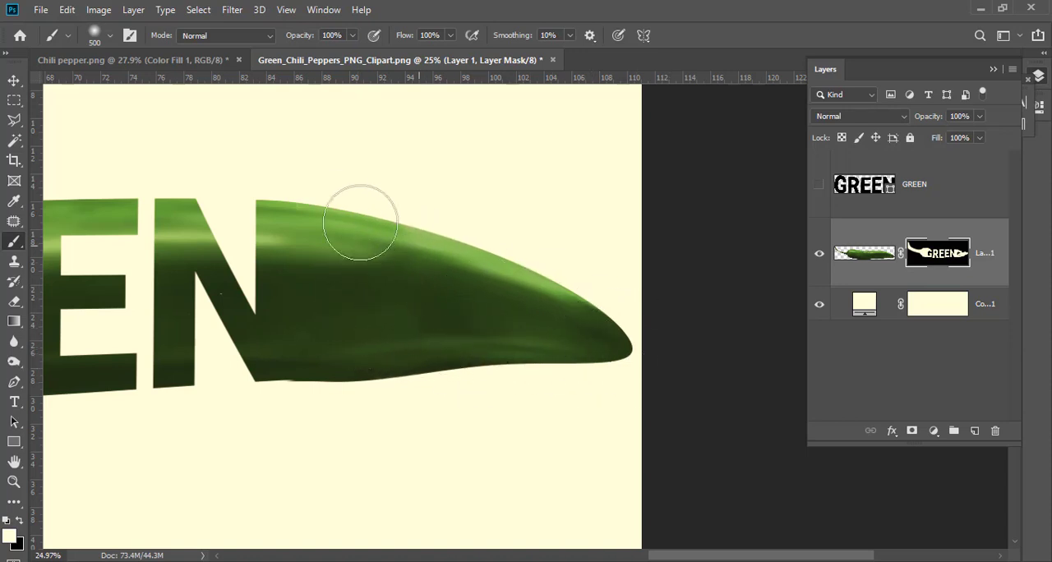
{"action": "scroll", "coordinate": [446, 329], "scroll_direction": "up", "scroll_amount": 3}
{"action": "scroll", "coordinate": [450, 336], "scroll_direction": "up", "scroll_amount": 3}
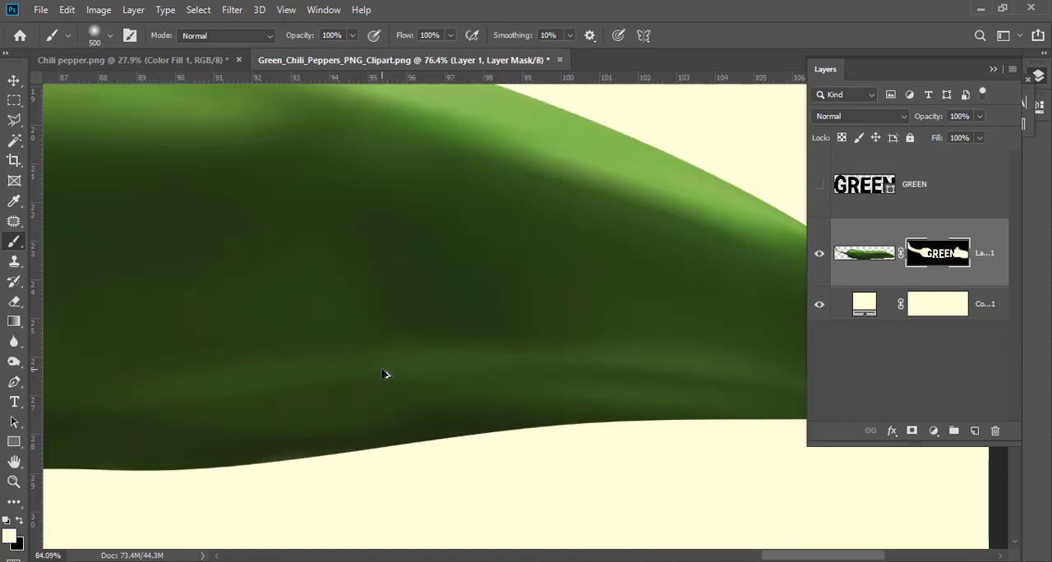